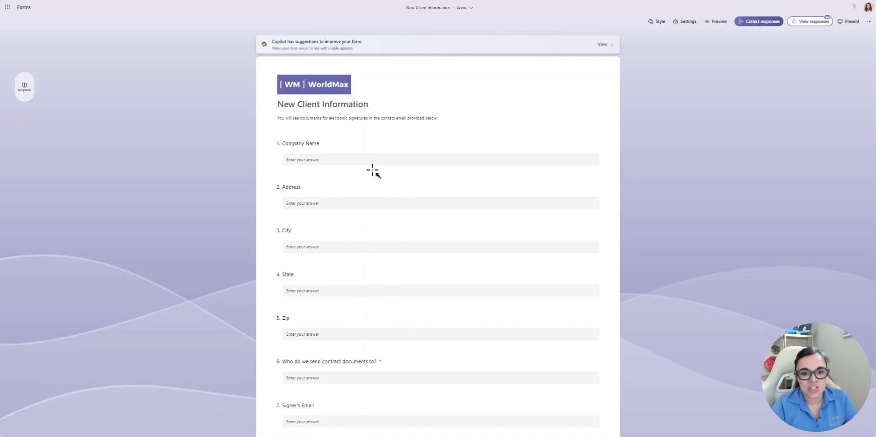
# - Open the settings of the New Client Information form in Microsoft Forms
pyautogui.click(685, 22)
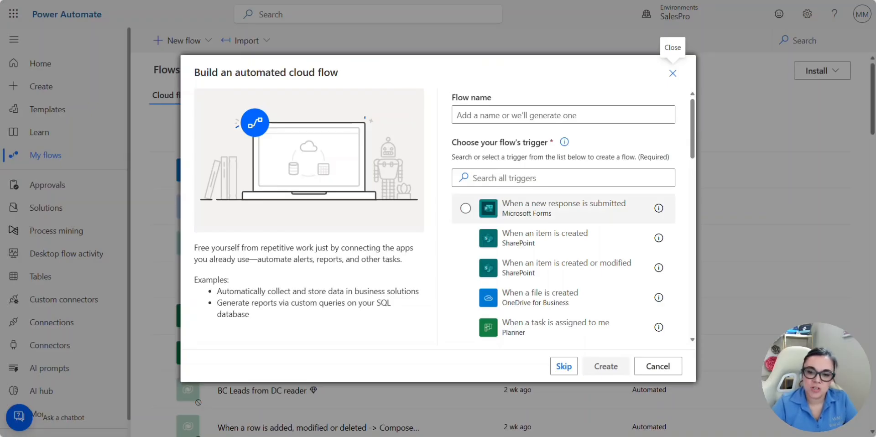
# - Create a flow with the 'When a new response is submitted' trigger for the New Client Information form
pyautogui.click(566, 210)
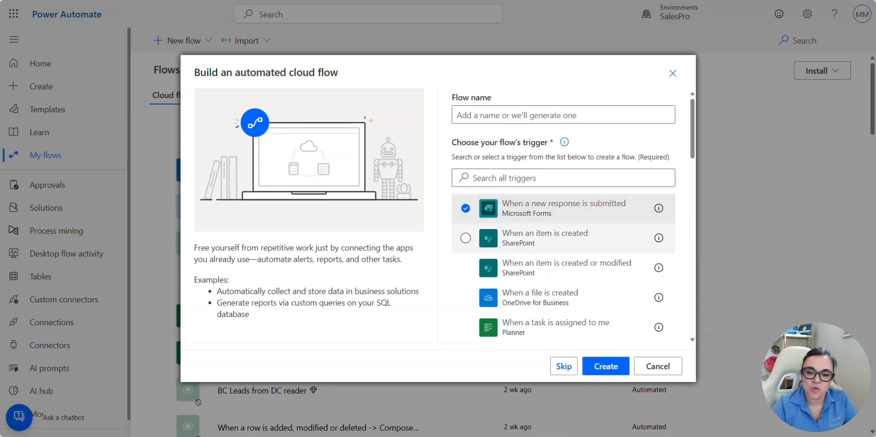
pyautogui.click(606, 366)
pyautogui.scroll(-14, 520, 166)
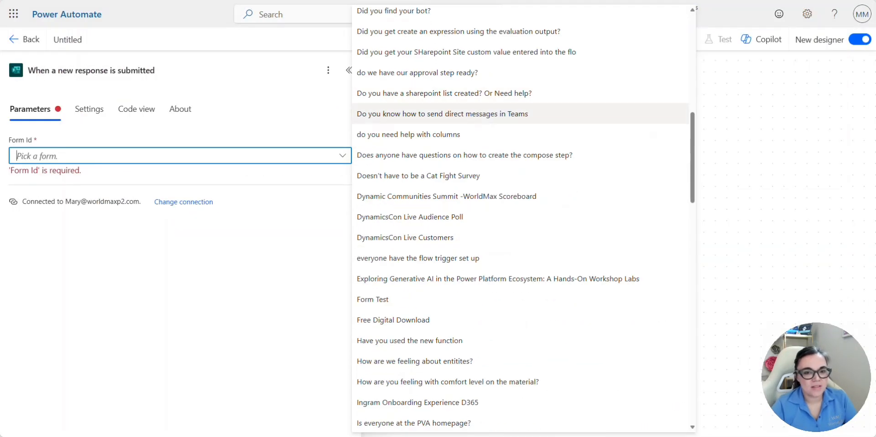
pyautogui.scroll(-3, 520, 319)
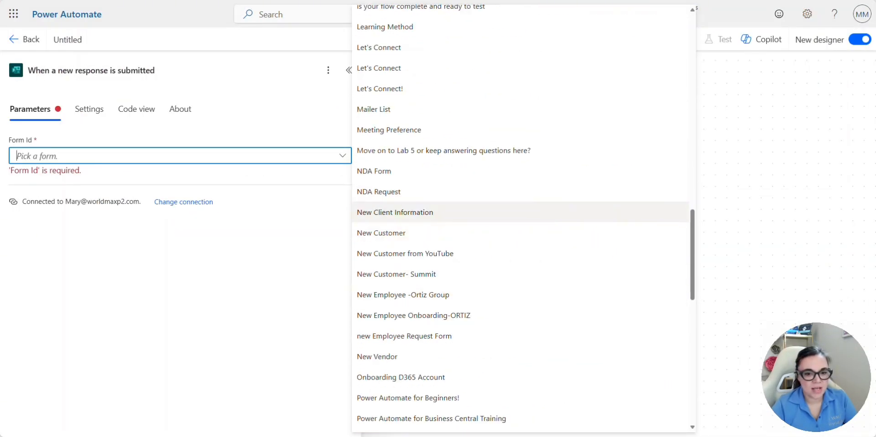
pyautogui.click(520, 211)
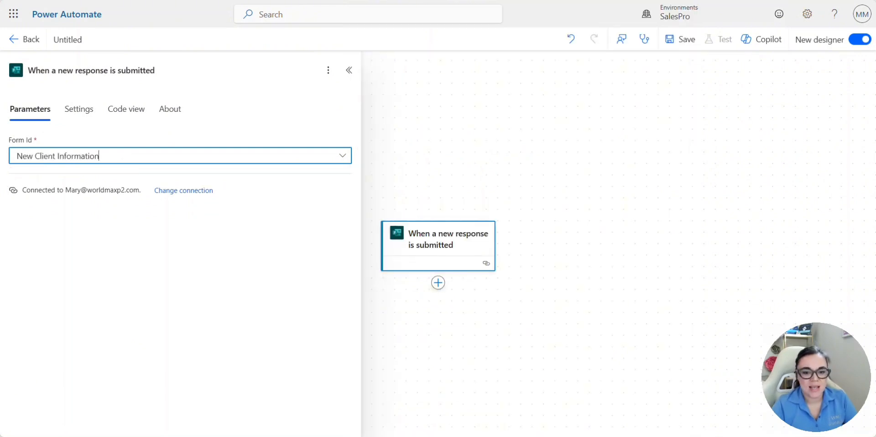
# - Add a Get response details action that uses the trigger's Response Id dynamic value
pyautogui.click(438, 282)
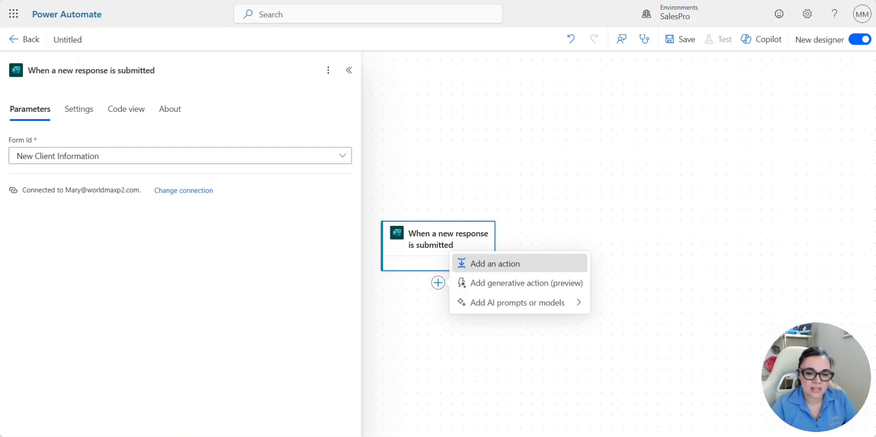
pyautogui.click(495, 264)
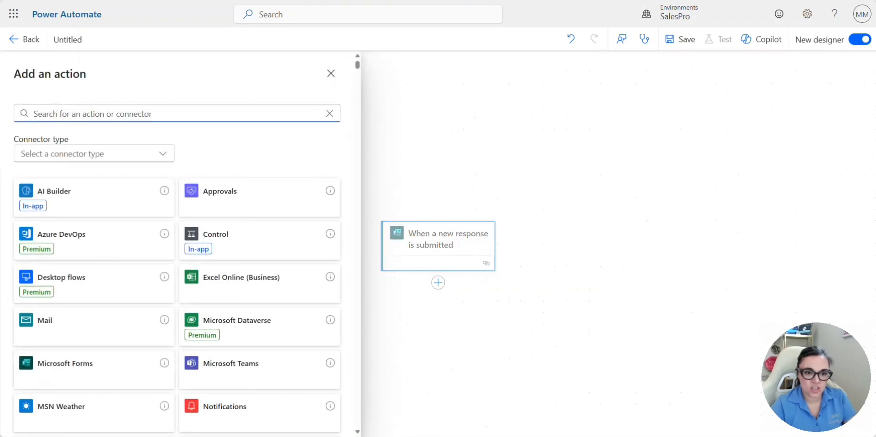
pyautogui.write('get forms')
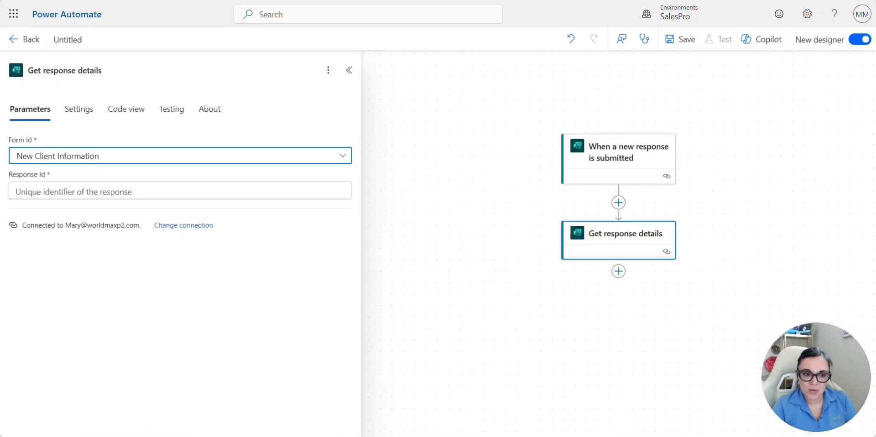
pyautogui.click(180, 191)
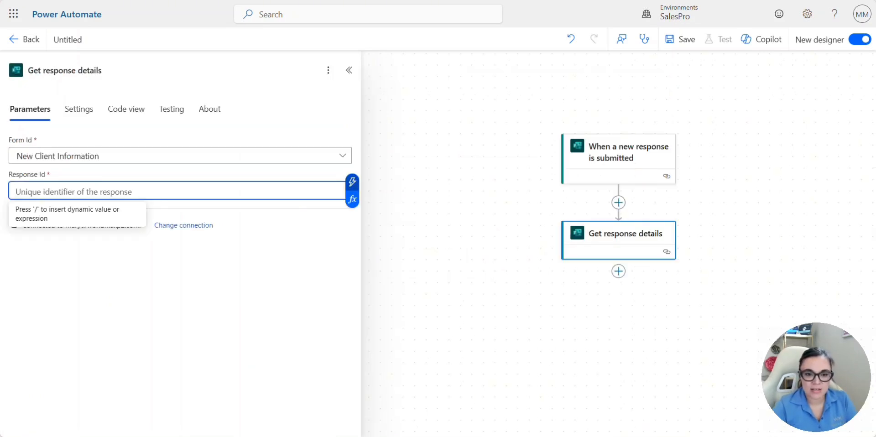
pyautogui.press('/')
pyautogui.click(479, 265)
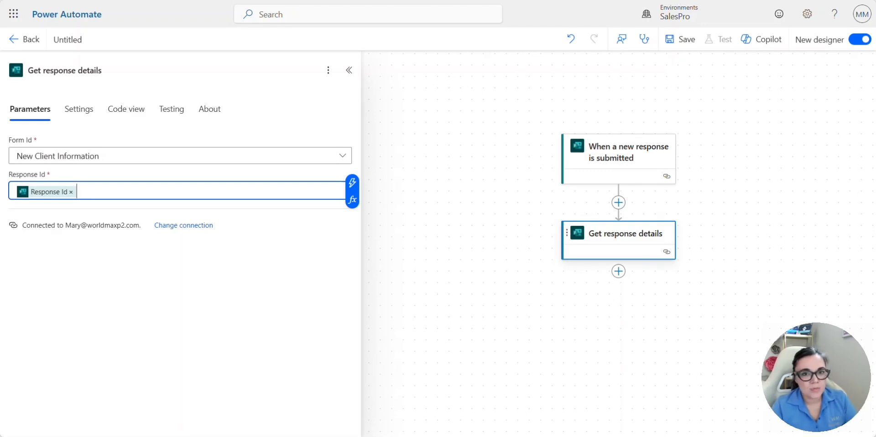
pyautogui.click(618, 271)
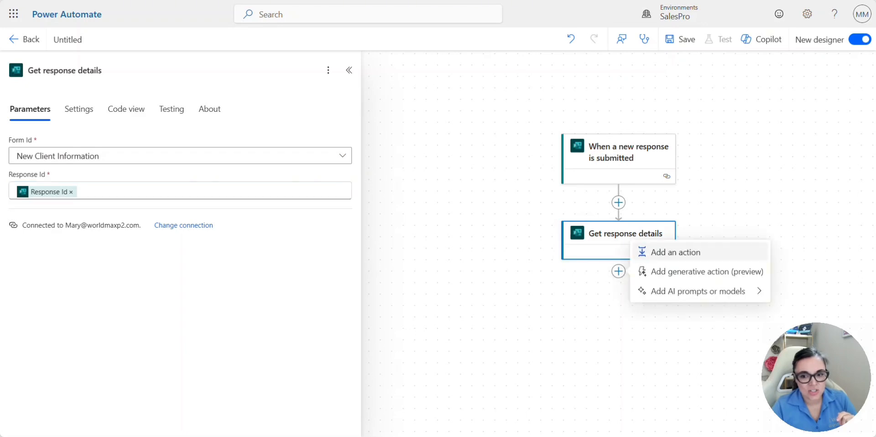
# - Add Business Central Create record (V3) for SANDBOX24, CRONUS USA, Inc., API v2.0, table customers
pyautogui.click(652, 251)
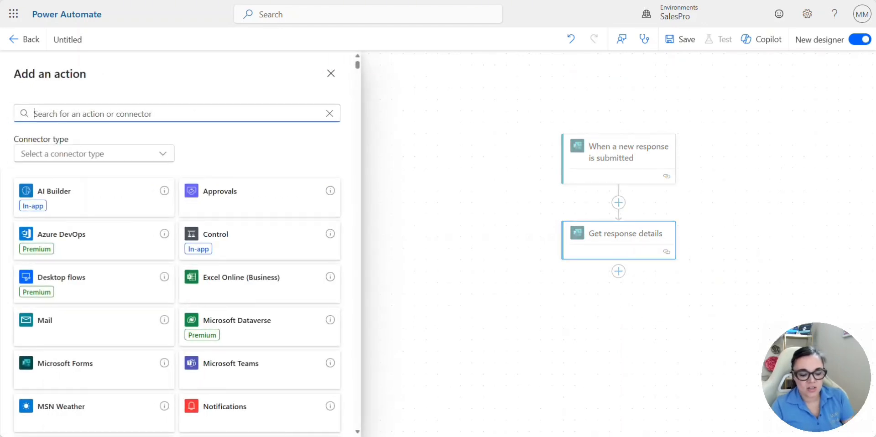
pyautogui.write('business central create record')
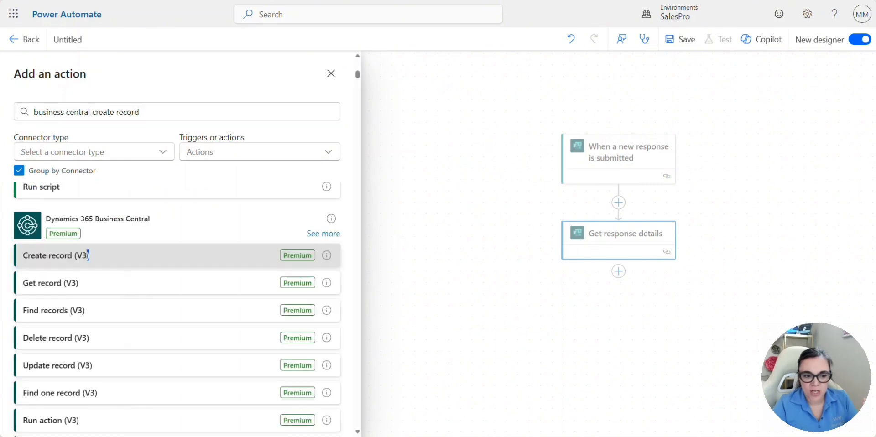
pyautogui.click(88, 255)
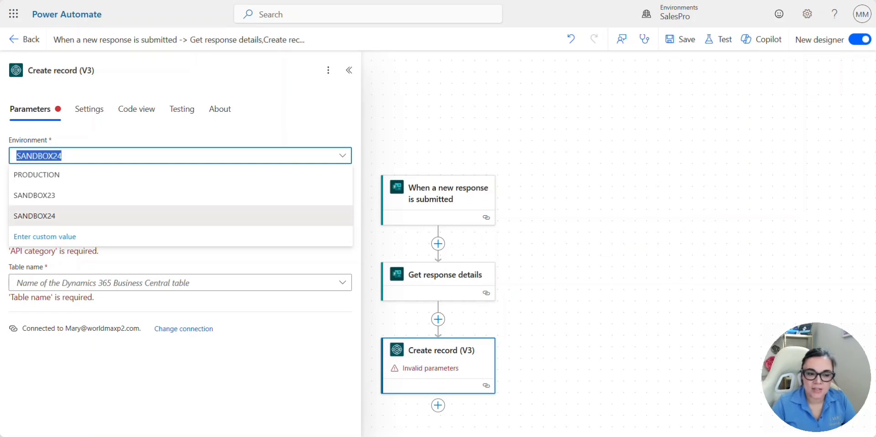
pyautogui.press('Return')
pyautogui.click(180, 190)
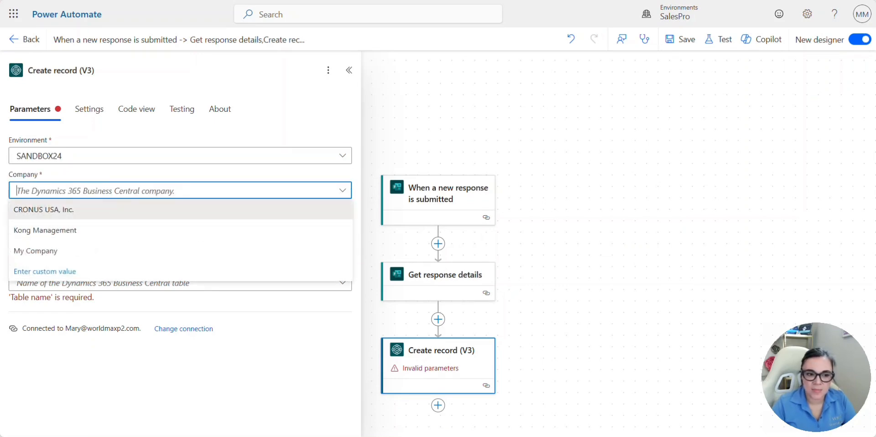
pyautogui.press('Return')
pyautogui.click(180, 225)
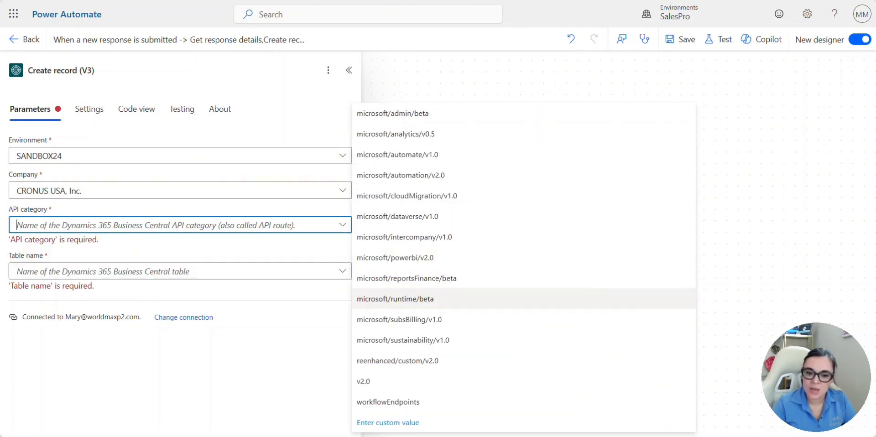
pyautogui.click(363, 381)
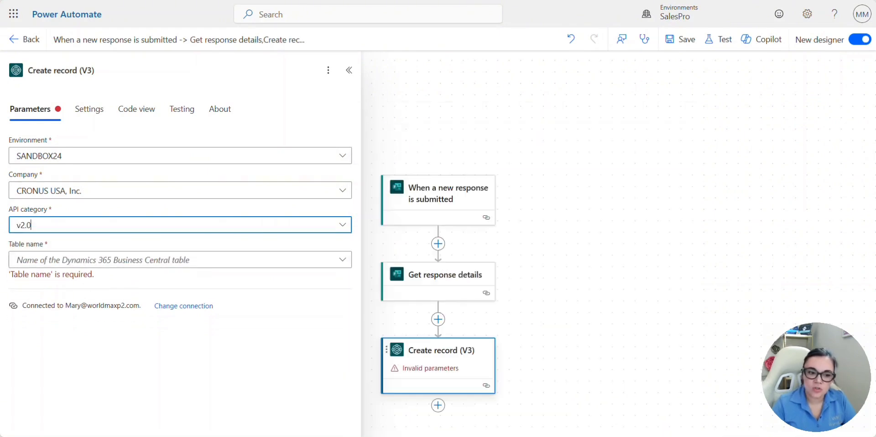
pyautogui.click(180, 259)
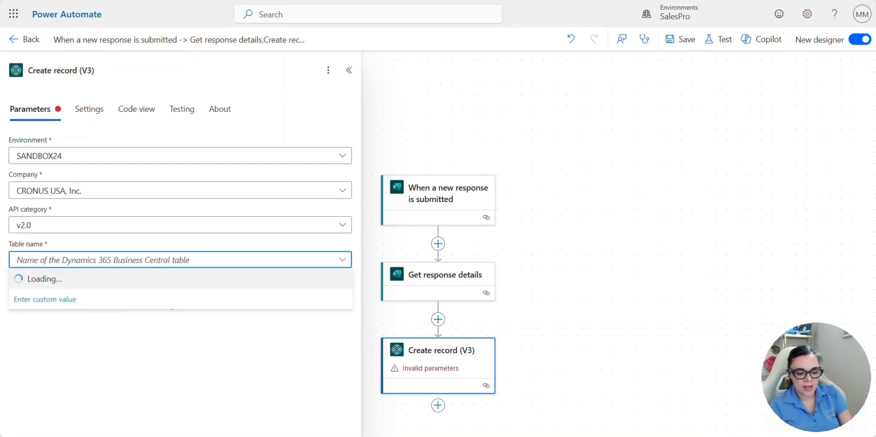
pyautogui.write('customer')
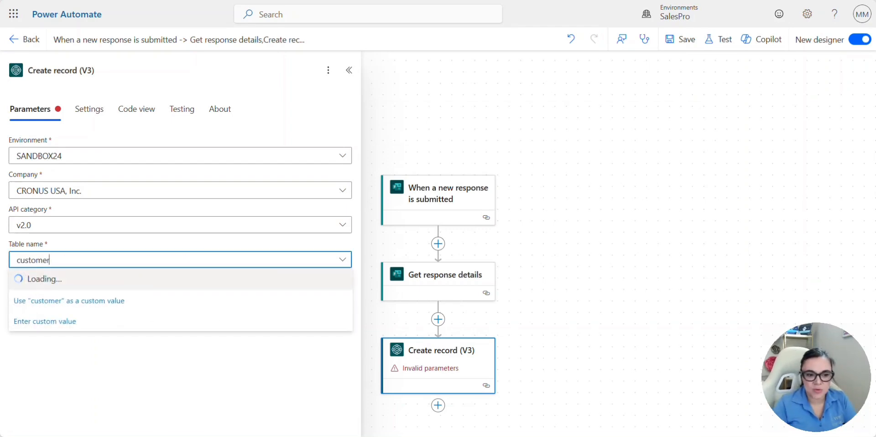
pyautogui.press('Return')
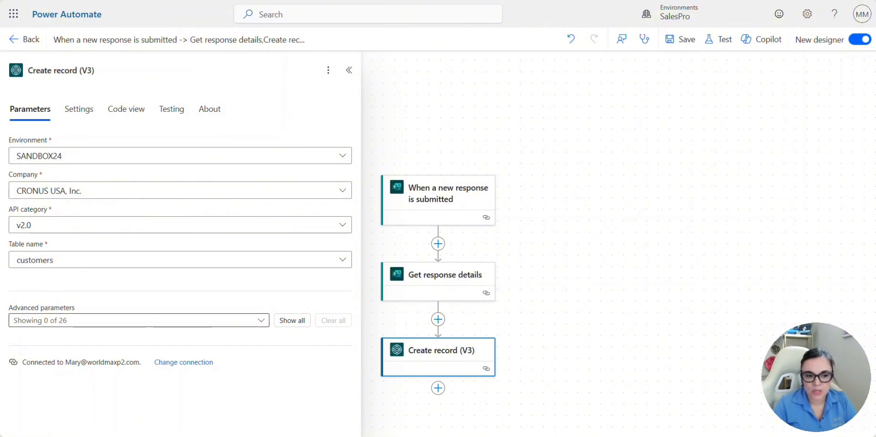
# - Add the Display Name, Address Line 1, City, State and Email fields to the customer record
pyautogui.press('Return')
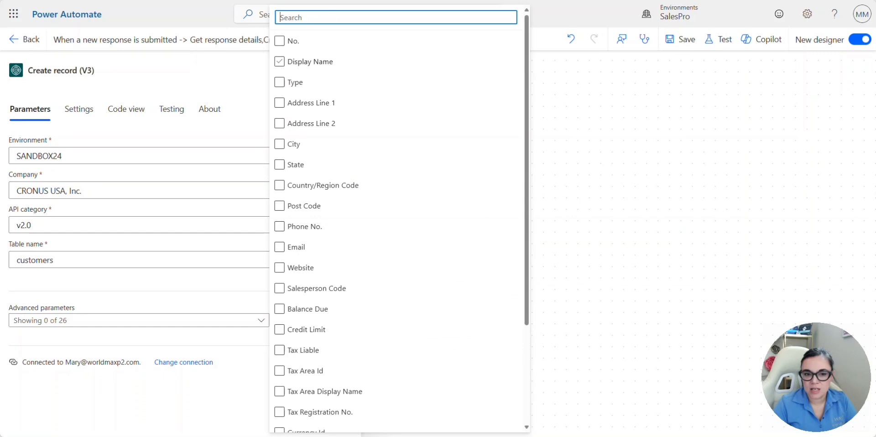
pyautogui.press('Down')
pyautogui.press('space')
pyautogui.press('Down')
pyautogui.press('space')
pyautogui.press('Down')
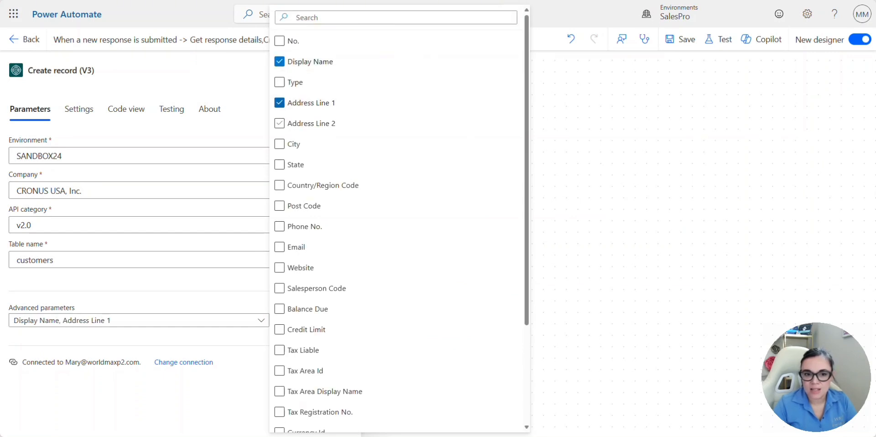
pyautogui.press('Up')
pyautogui.press('space')
pyautogui.press('Down')
pyautogui.press('space')
pyautogui.press('Down')
pyautogui.press('Down')
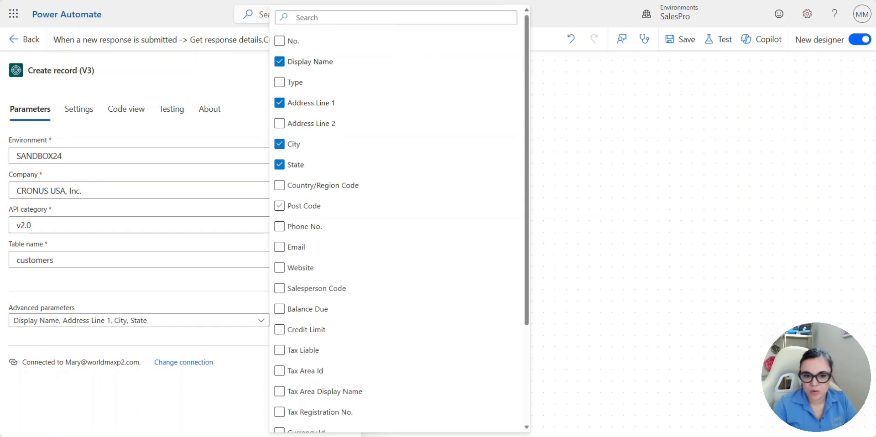
pyautogui.press('Down')
pyautogui.press('space')
pyautogui.press('Down')
pyautogui.press('Down')
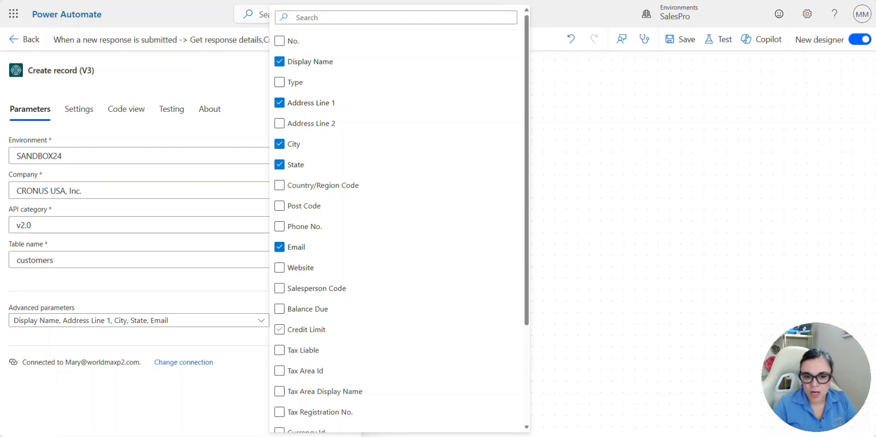
pyautogui.press('Down')
pyautogui.press('Down')
pyautogui.press('Down')
pyautogui.press('Down')
pyautogui.press('Down')
pyautogui.press('Down')
pyautogui.press('Down')
pyautogui.press('Down')
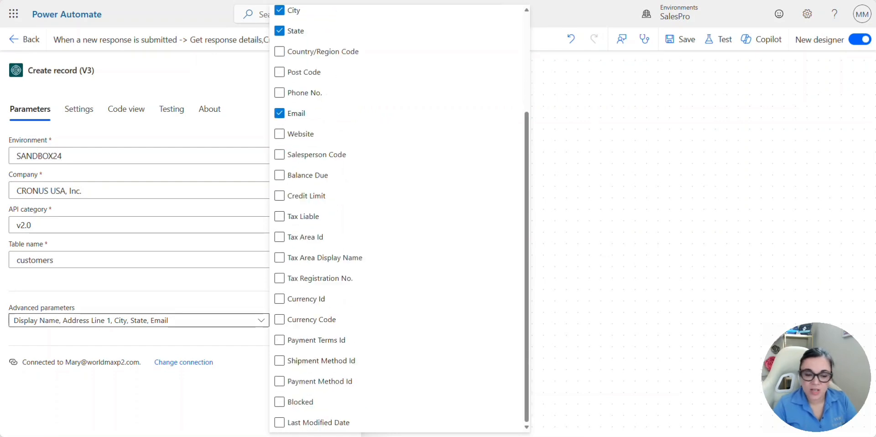
pyautogui.press('Tab')
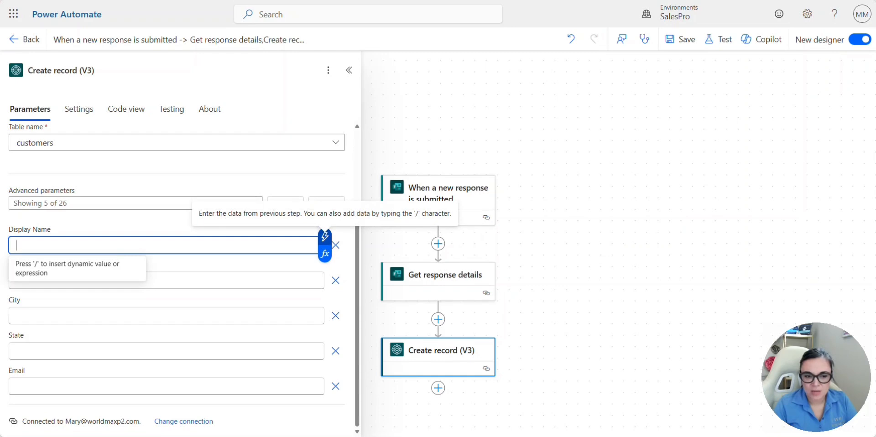
# - Fill Display Name with Company Name, map Address Line 1, and rename the flow Bc Onboarding
pyautogui.click(325, 236)
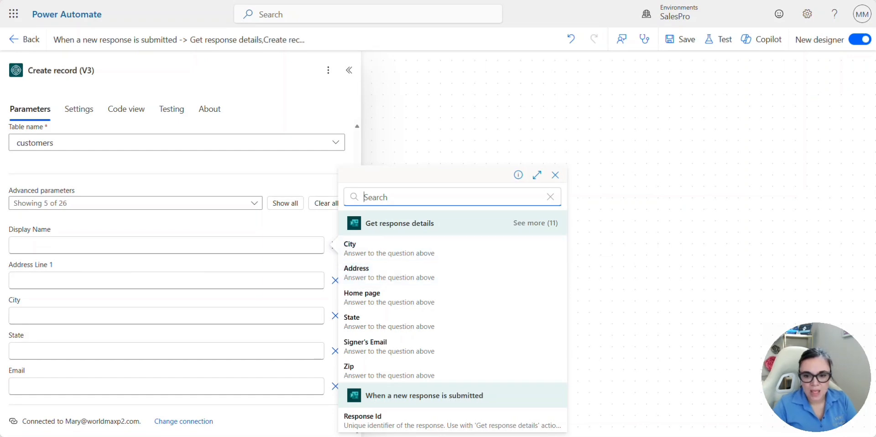
pyautogui.click(535, 222)
pyautogui.scroll(-1, 451, 326)
pyautogui.scroll(1, 452, 326)
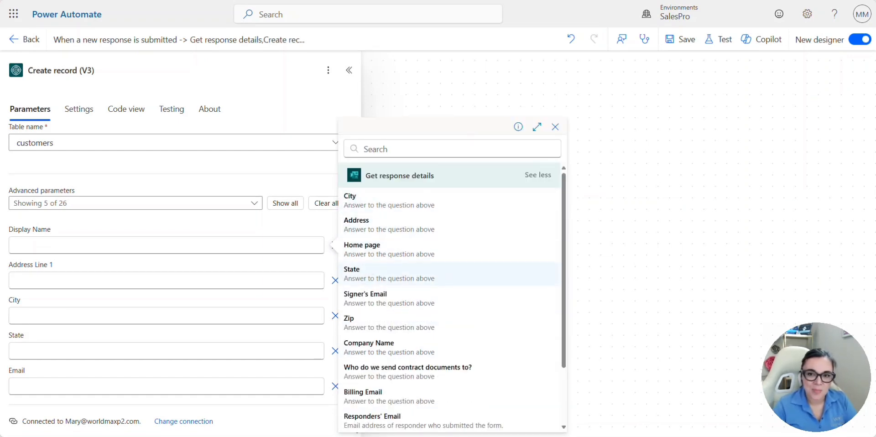
pyautogui.scroll(-1, 452, 255)
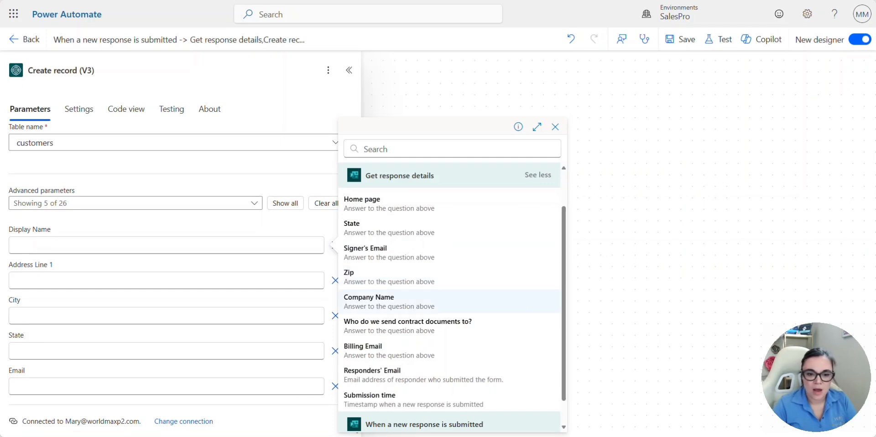
pyautogui.click(369, 301)
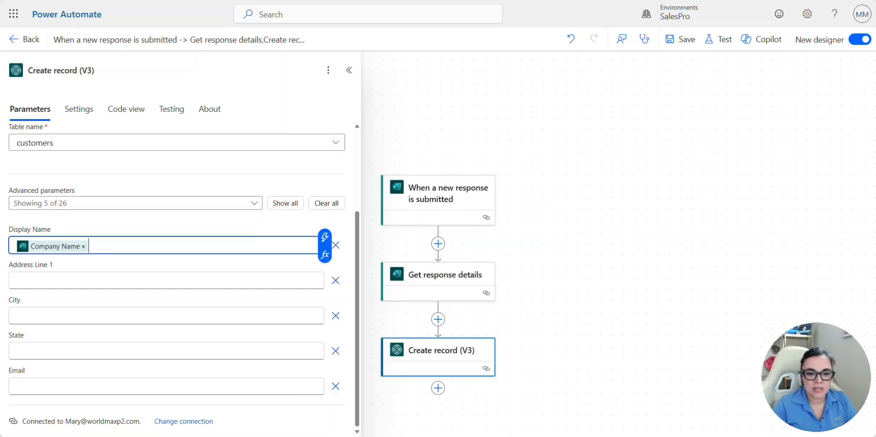
pyautogui.click(137, 280)
pyautogui.click(324, 270)
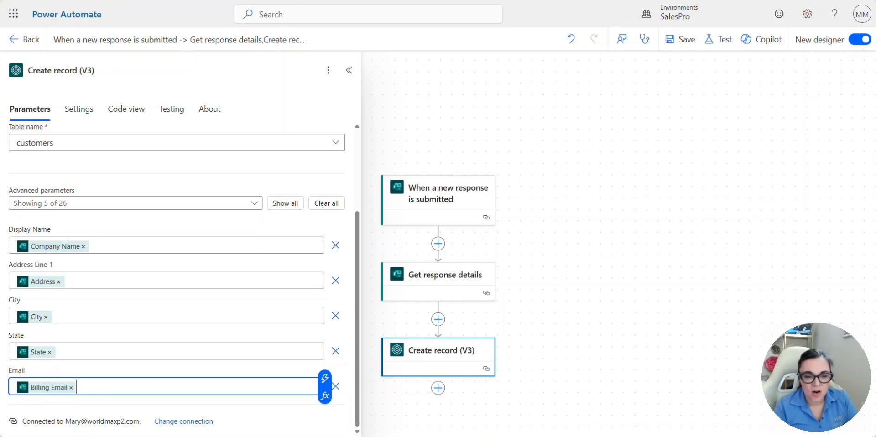
pyautogui.click(178, 39)
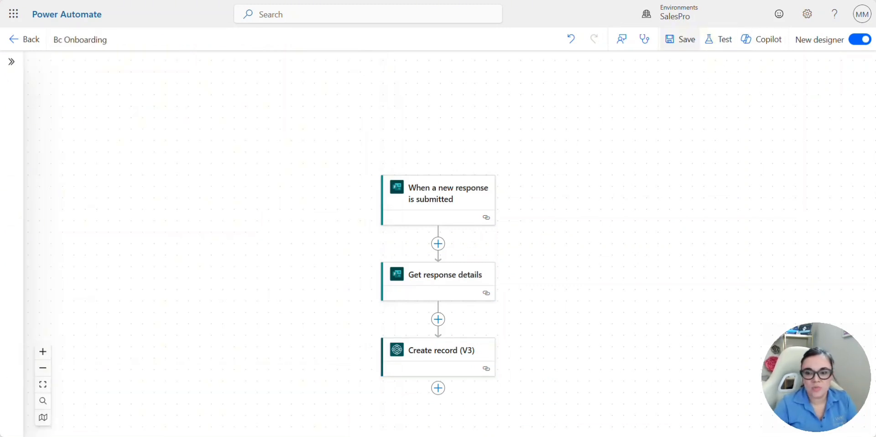
# - Save the flow and enter Bakery Central and 123 Main Street in the test form
pyautogui.click(680, 39)
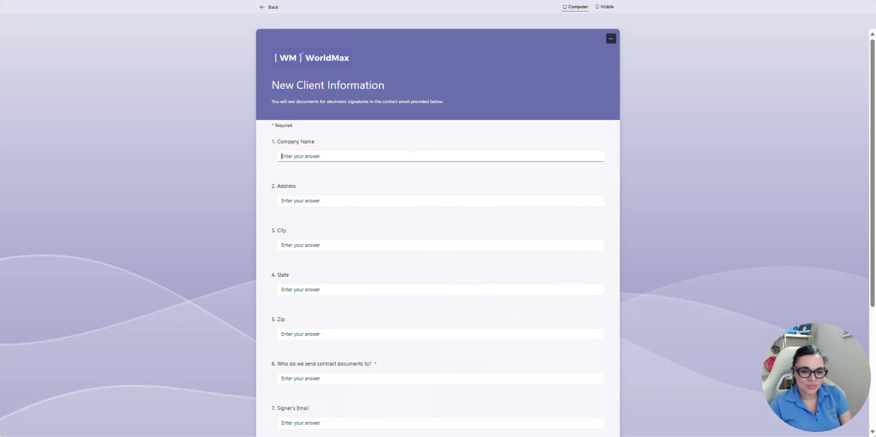
pyautogui.write('Bakery Central')
pyautogui.press('Tab')
pyautogui.write('123 Main Street')
pyautogui.press('Tab')
pyautogui.write('Buffalo')
pyautogui.press('Tab')
pyautogui.write('NY')
pyautogui.press('Tab')
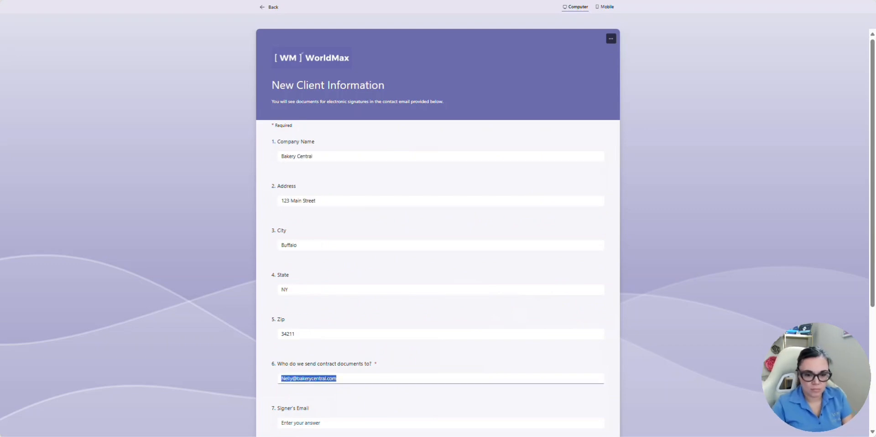
pyautogui.press('Tab')
pyautogui.press('Tab')
pyautogui.write('www.bakerycentral.com')
pyautogui.press('Tab')
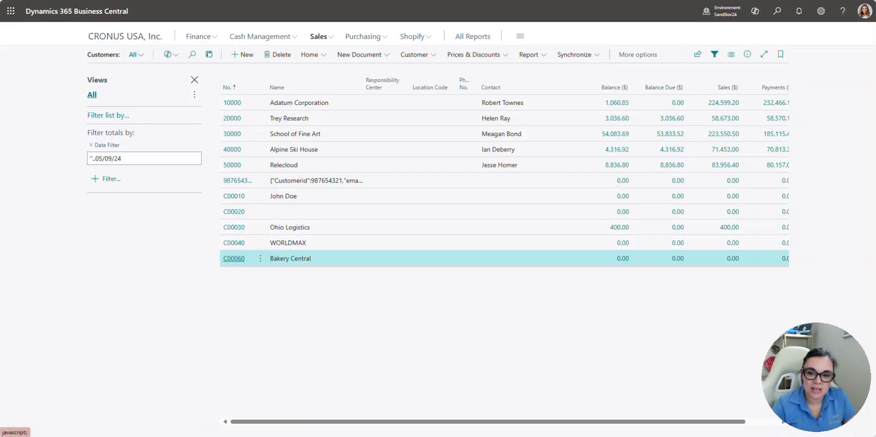
# - Open customer C00060 Bakery Central and scroll through its card to review the imported fields
pyautogui.click(233, 259)
pyautogui.scroll(-1, 341, 228)
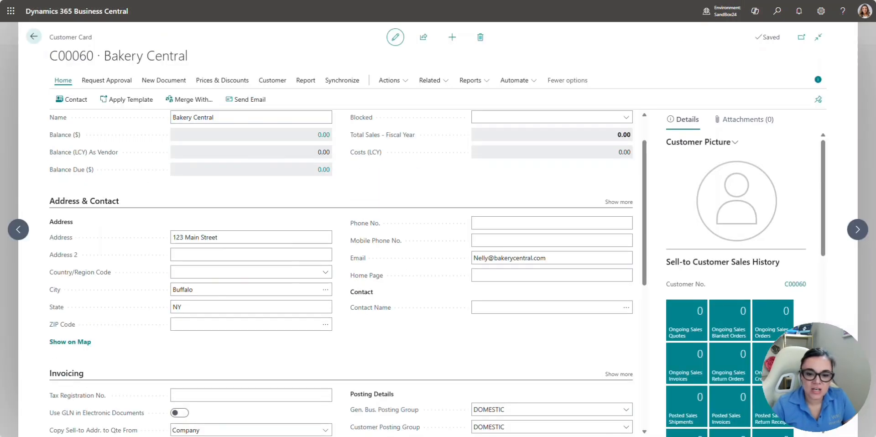
pyautogui.scroll(-5, 341, 274)
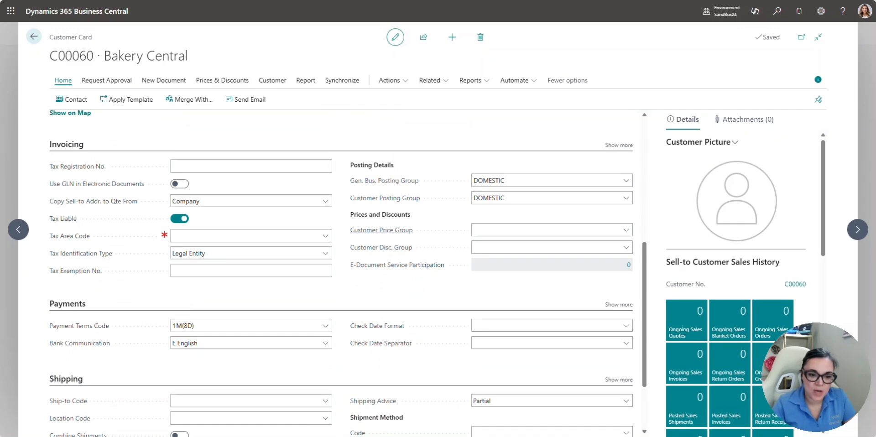
pyautogui.scroll(-1, 381, 230)
pyautogui.scroll(2, 381, 230)
pyautogui.scroll(-1, 381, 230)
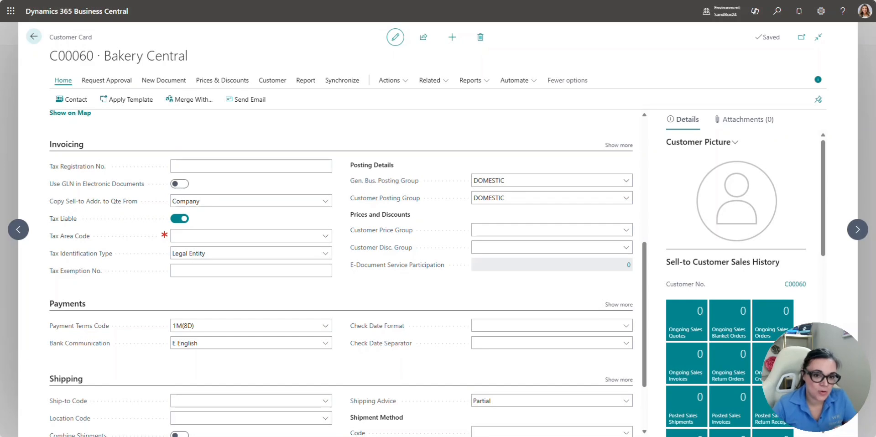
pyautogui.scroll(6, 383, 182)
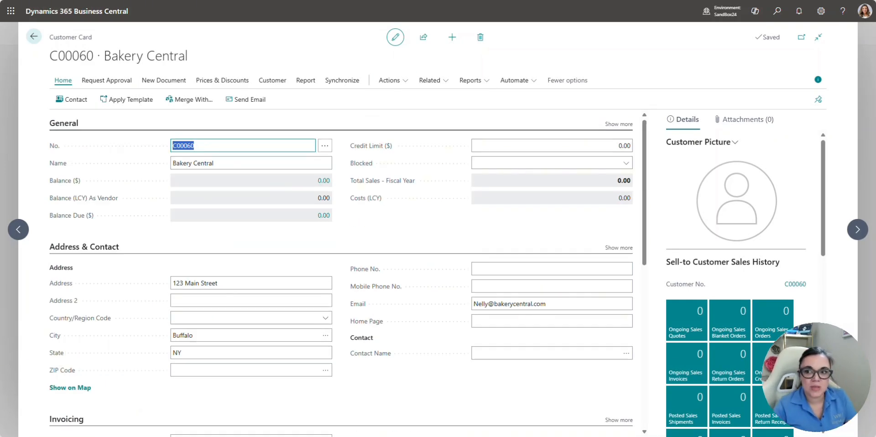
pyautogui.click(777, 11)
# - Search 'configuration' and open the CUST000001 template from Configuration Templates
pyautogui.write('configuration')
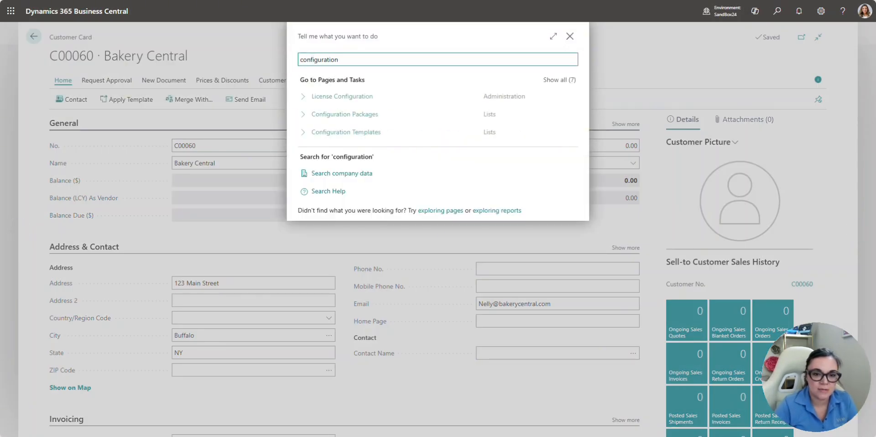
pyautogui.click(370, 131)
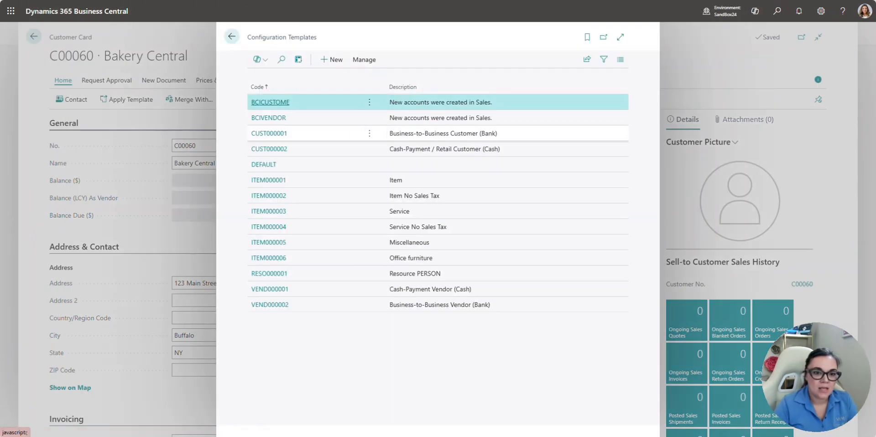
pyautogui.click(319, 133)
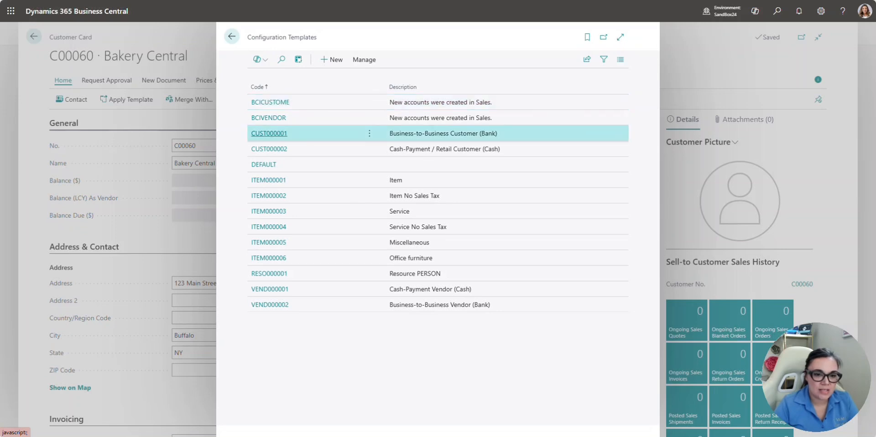
pyautogui.click(269, 133)
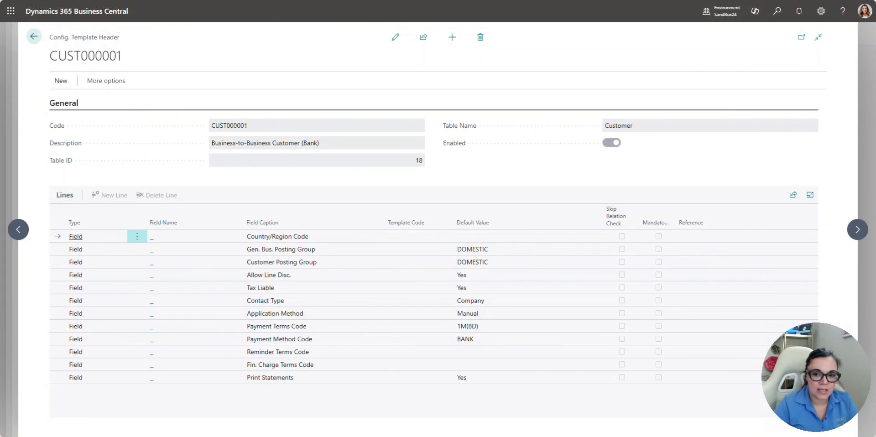
# - Set the Gen. Bus. Posting Group line's default value to DOMESTIC
pyautogui.press('Down')
pyautogui.press('Down')
pyautogui.press('Down')
pyautogui.press('Down')
pyautogui.press('Down')
pyautogui.press('Down')
pyautogui.press('Down')
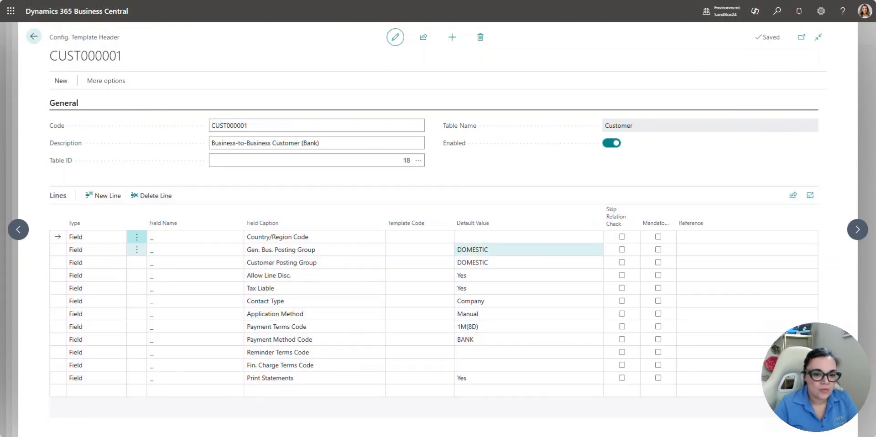
pyautogui.press('Up')
pyautogui.press('Up')
pyautogui.press('Up')
pyautogui.press('Up')
pyautogui.press('Up')
pyautogui.press('Up')
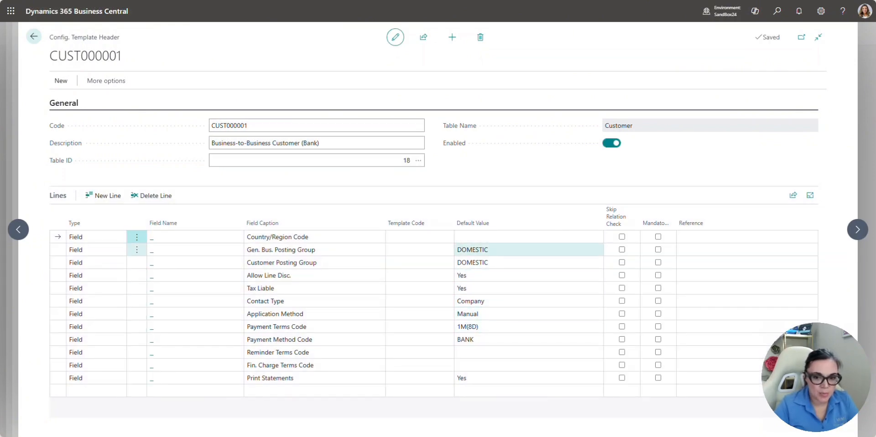
pyautogui.hotkey('alt', 'Down')
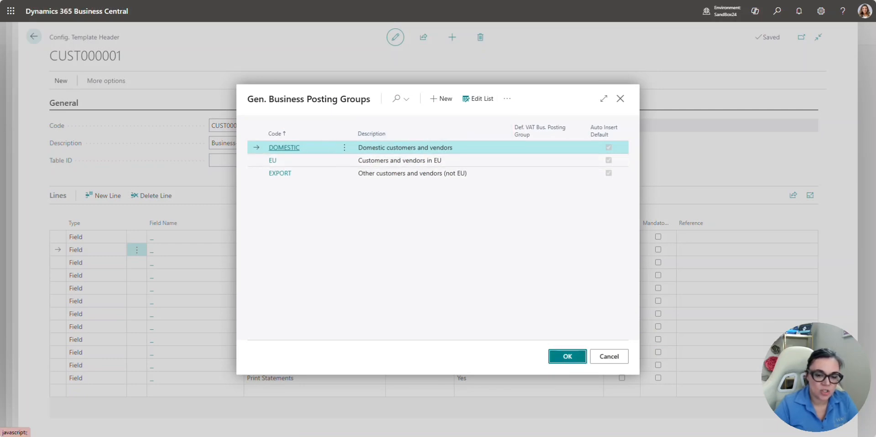
pyautogui.press('Return')
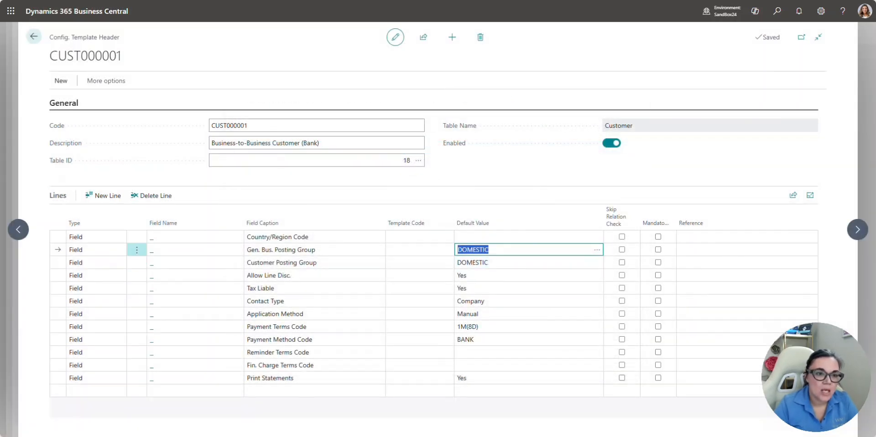
# - Start a new template line, browse the customer fields, and close the list without choosing
pyautogui.click(315, 390)
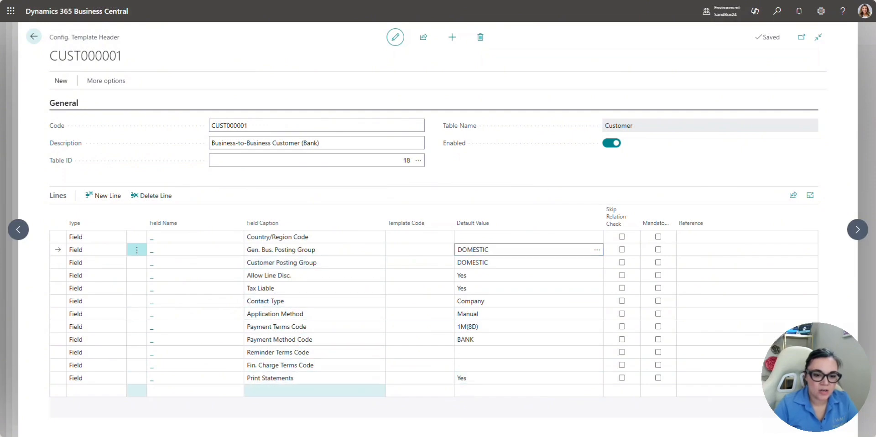
pyautogui.click(192, 390)
pyautogui.click(238, 391)
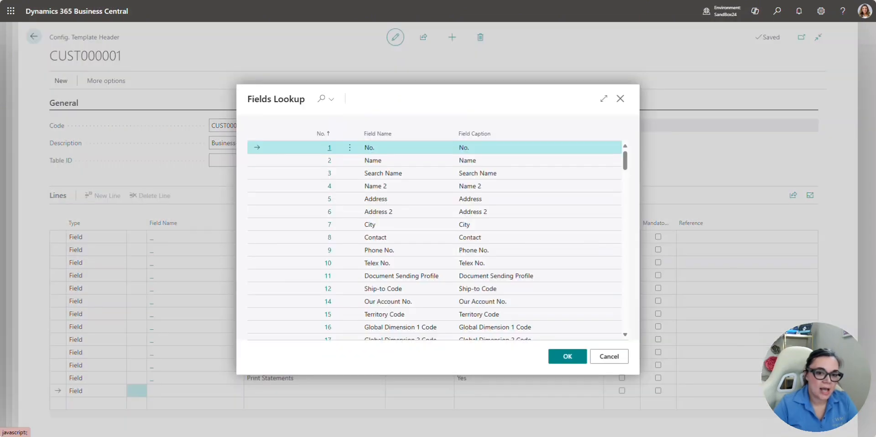
pyautogui.scroll(-6, 410, 239)
pyautogui.scroll(-3, 434, 240)
pyautogui.scroll(3, 434, 240)
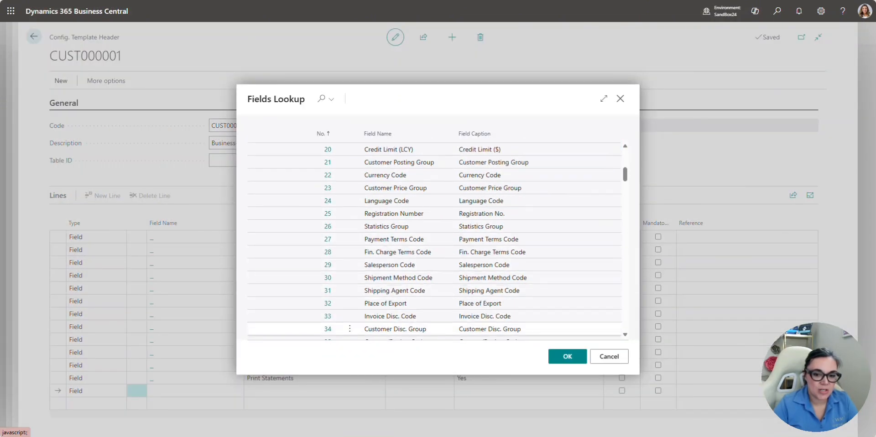
pyautogui.click(609, 356)
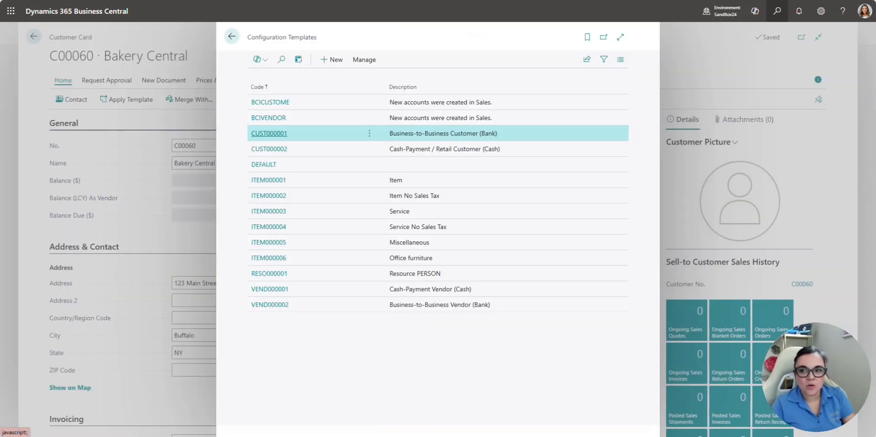
# - Open API Setup and confirm customers (table 18) use template code CUST000001
pyautogui.hotkey('alt', 'q')
pyautogui.write('api setup')
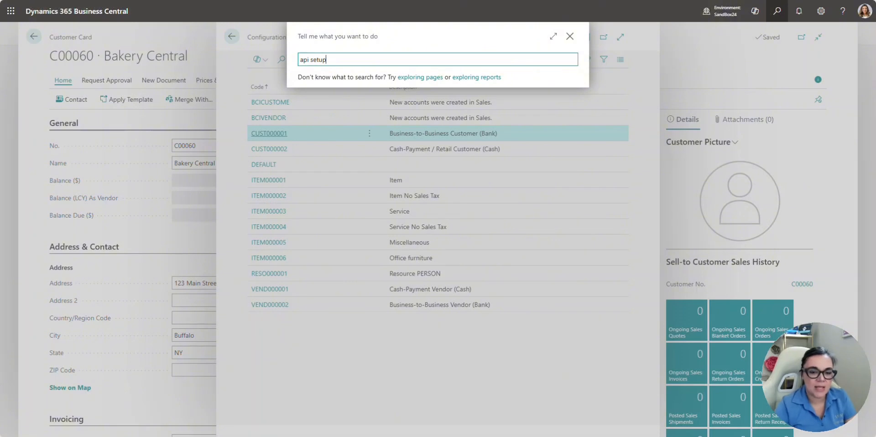
pyautogui.press('Return')
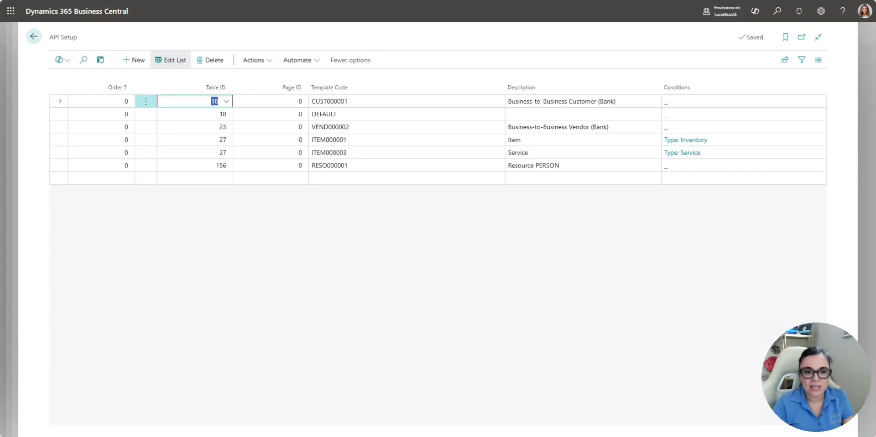
pyautogui.click(328, 101)
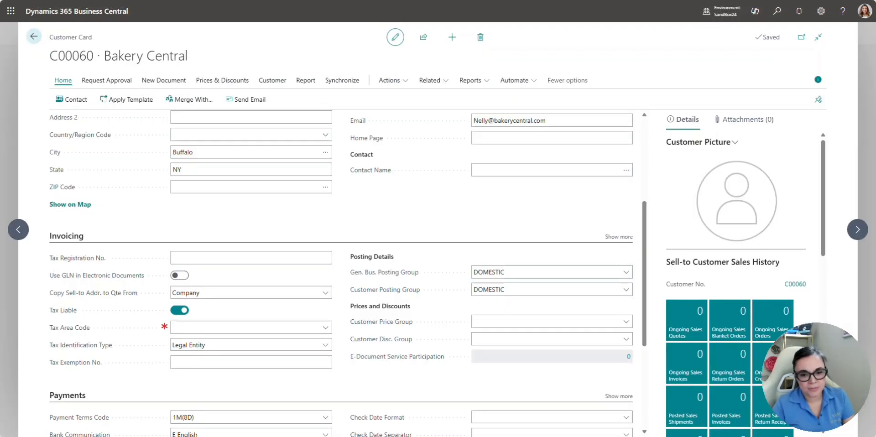